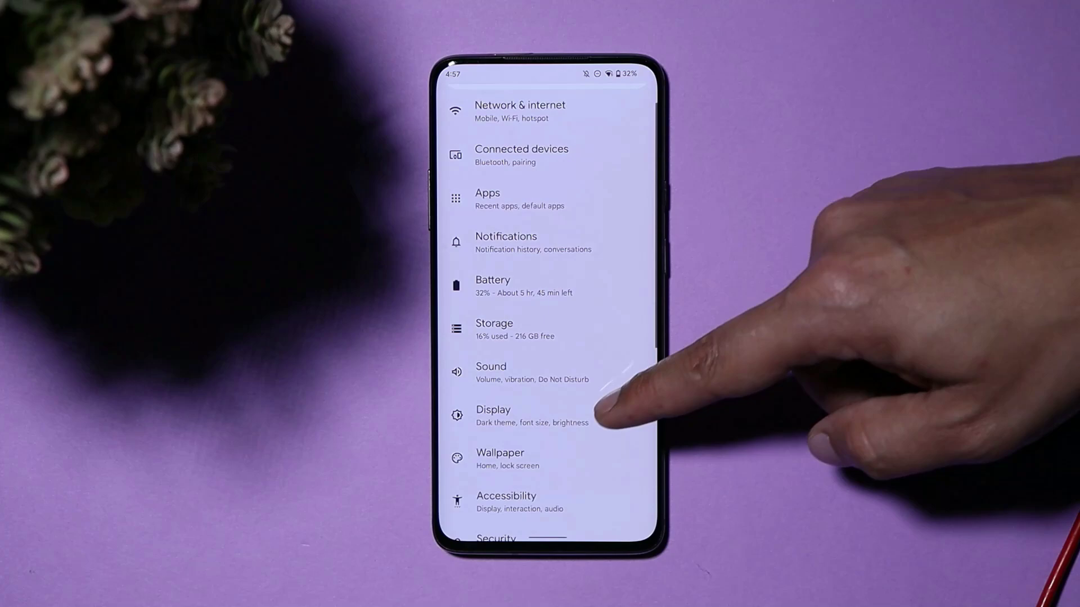
Open the phone's About phone page in the settings and return to the home screen.
scroll(545, 337, "down", 10)
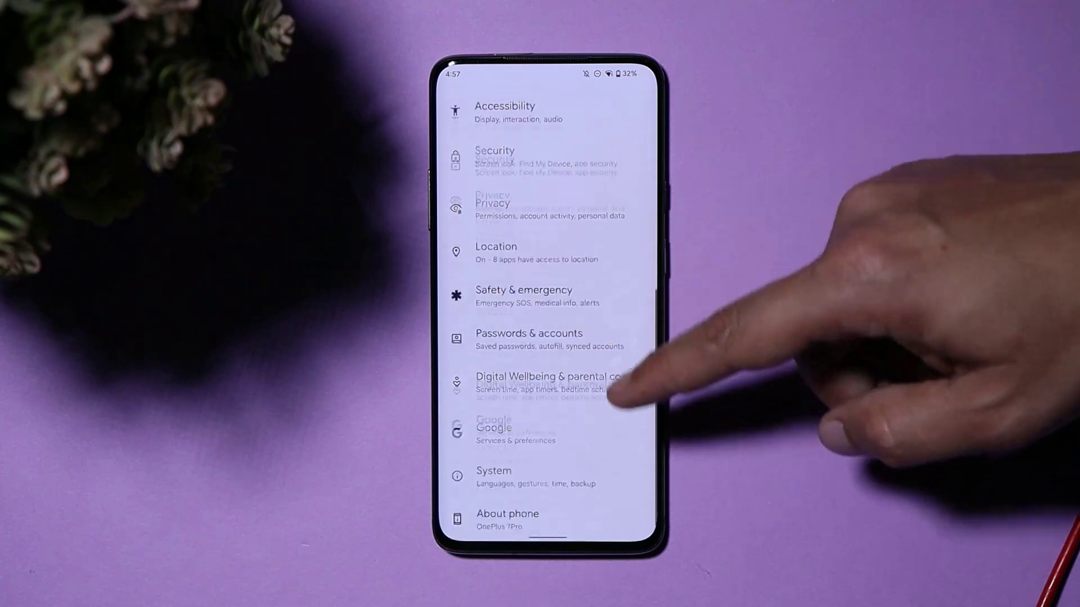
left_click(518, 514)
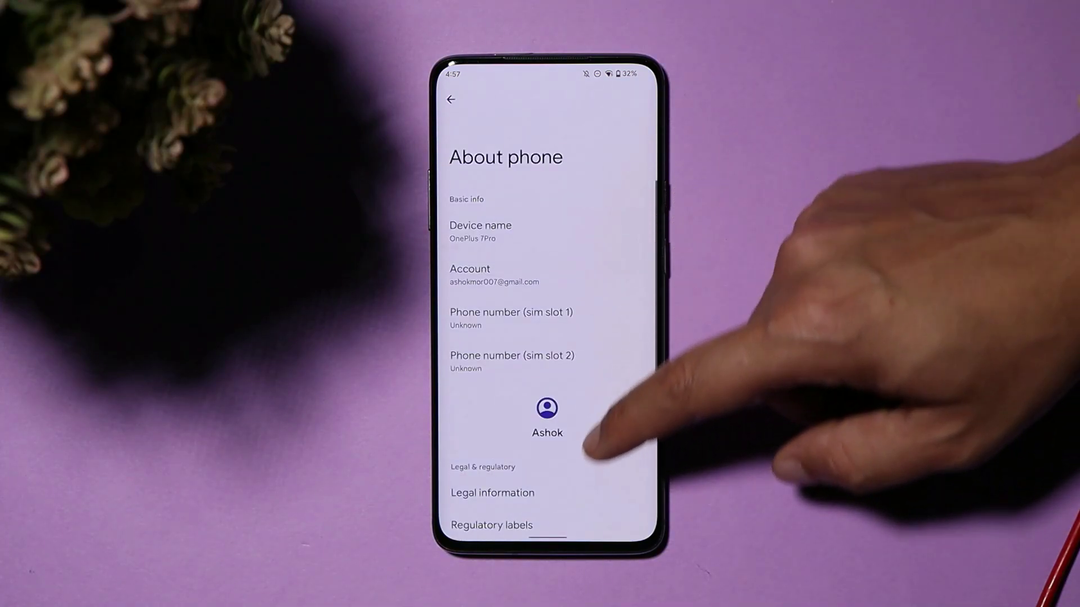
left_click_drag(548, 534, 548, 337)
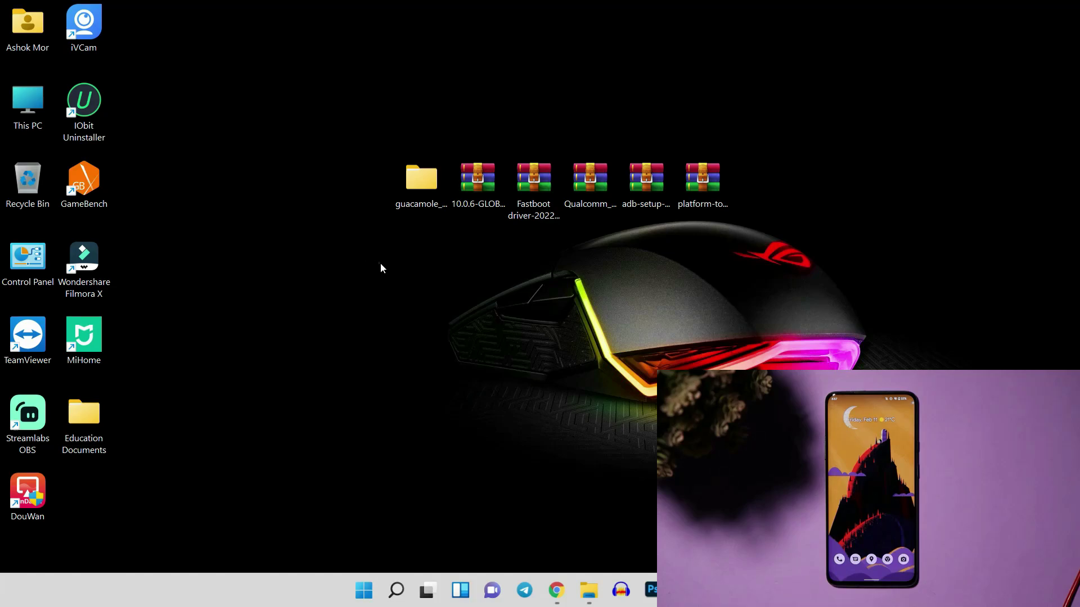
Review the full names and details of the guacamole folder and the firmware, driver, adb-setup and platform-tools archives on the desktop.
left_click_drag(380, 262, 752, 181)
left_click(465, 242)
mouse_move(419, 207)
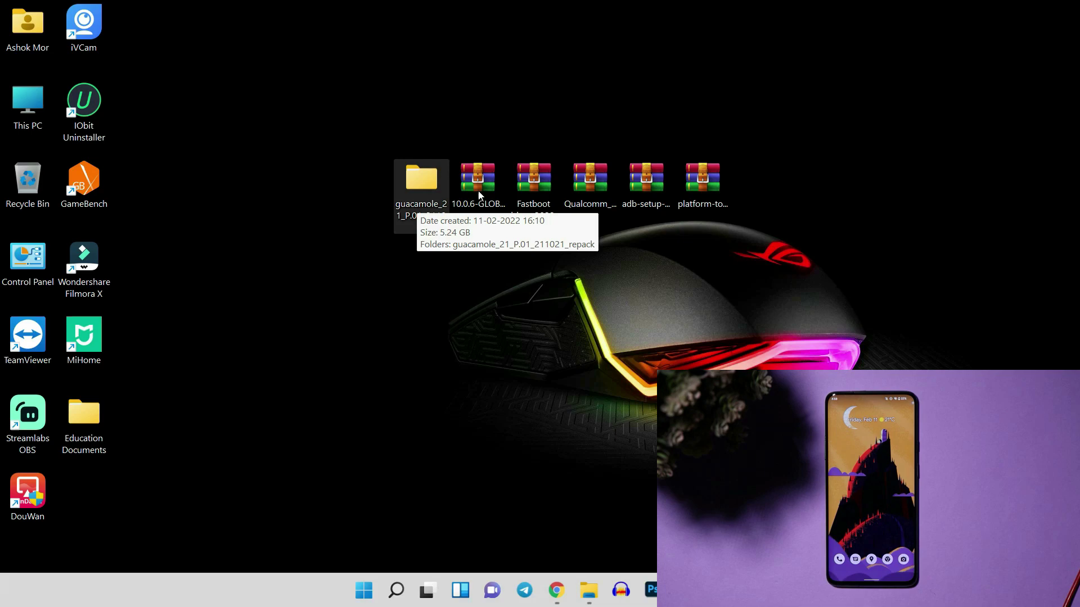
mouse_move(476, 225)
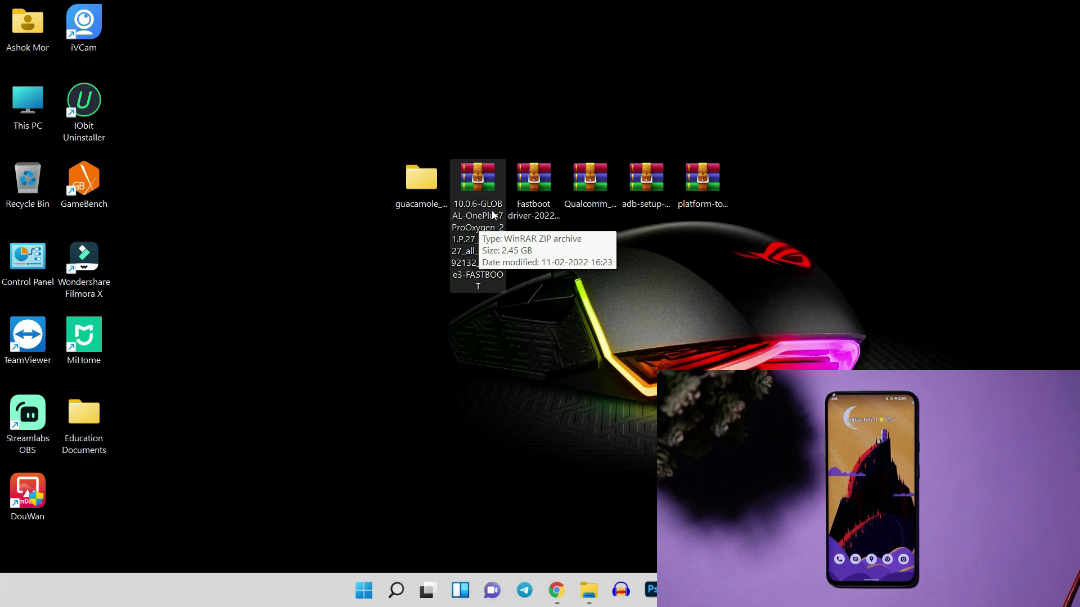
left_click(532, 185)
left_click(580, 184)
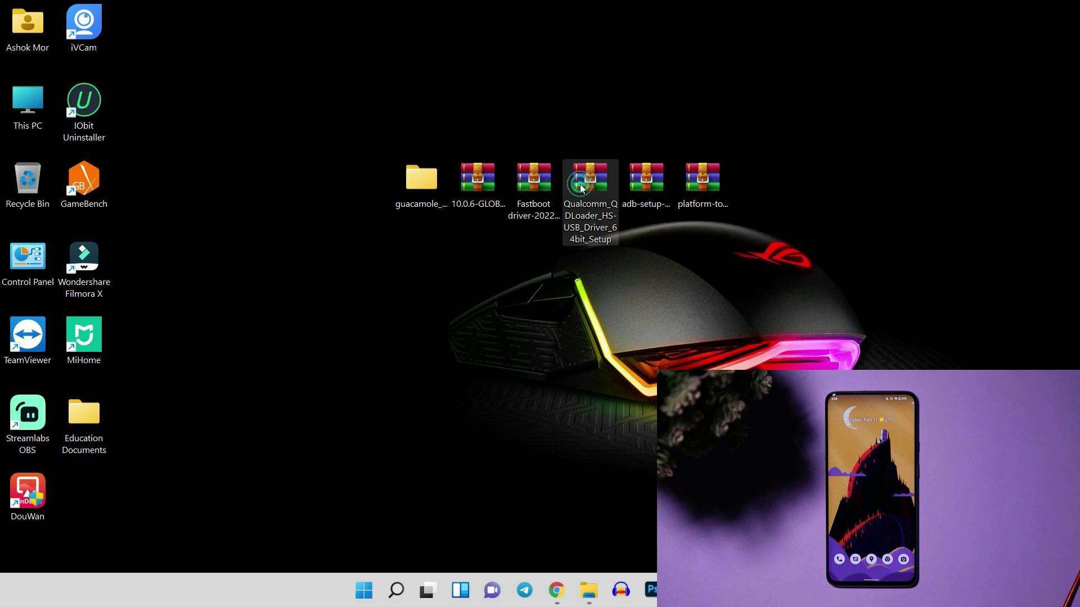
double_click(625, 180)
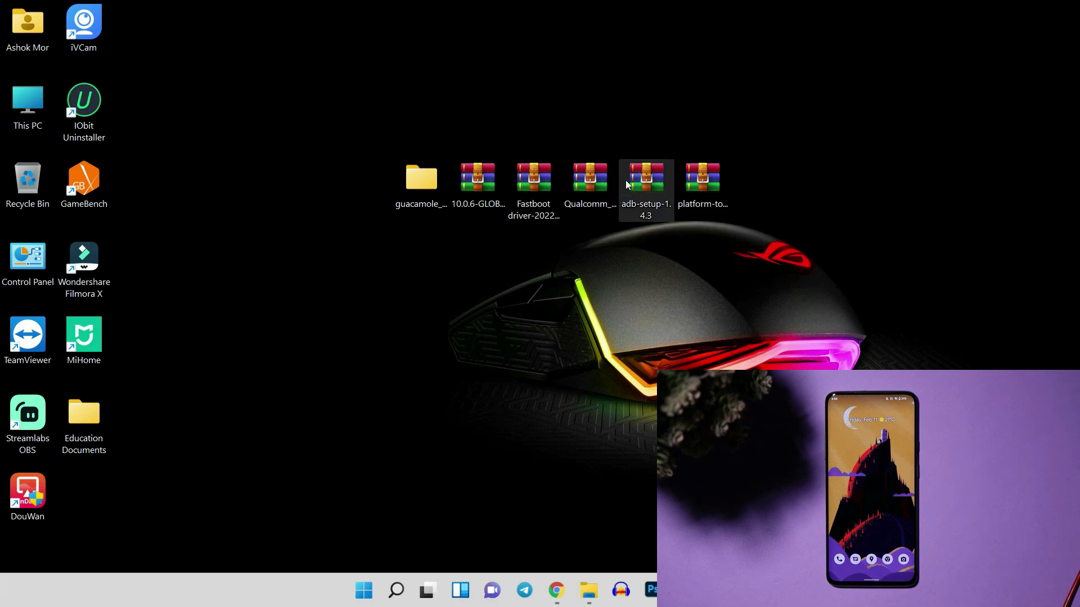
left_click_drag(538, 133, 640, 197)
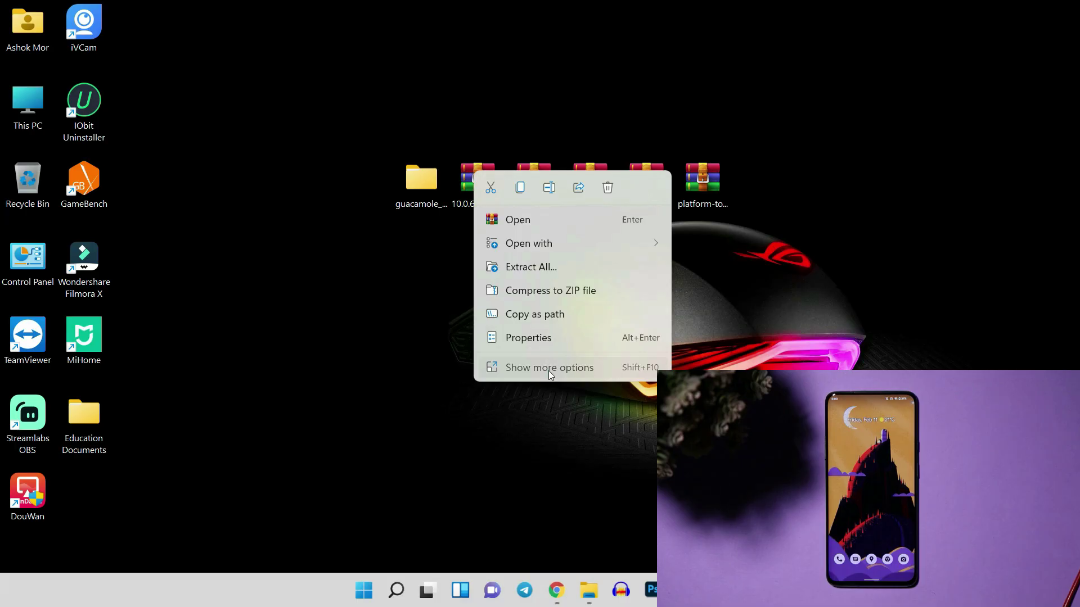
Extract the 10.0.6-GLOBAL OnePlus7Pro FASTBOOT archive to the desktop.
left_click(548, 370)
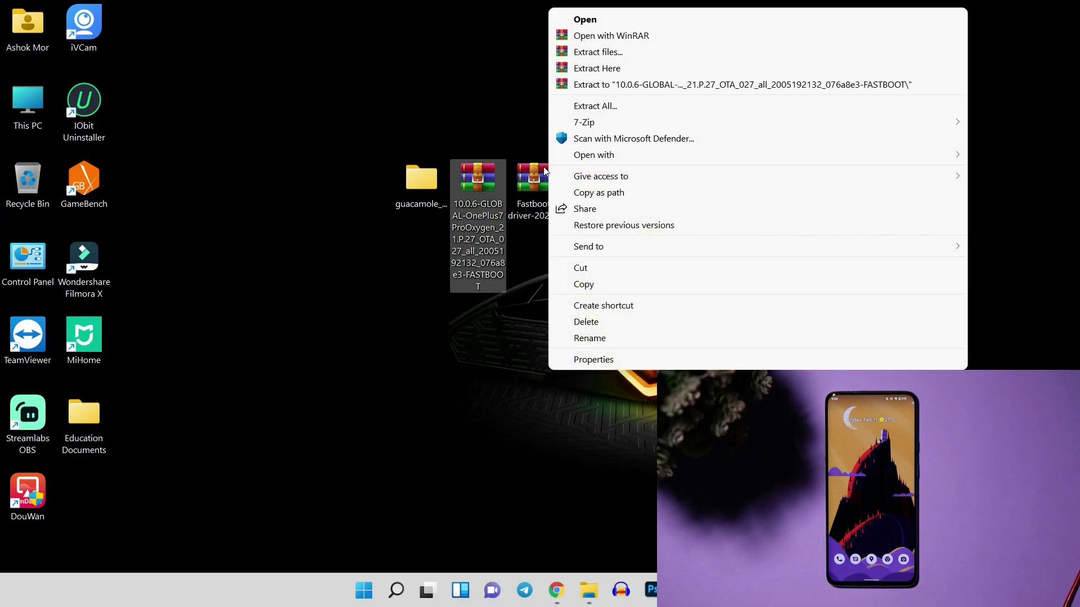
left_click(599, 56)
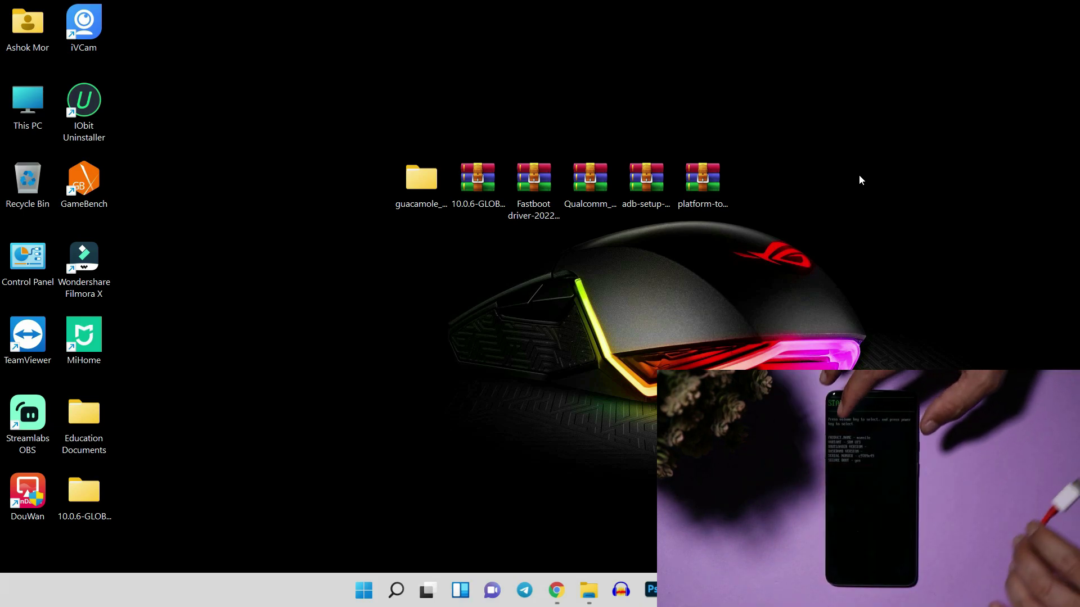
Open a command prompt in the C:\adb folder and run "fastboot devices" to check the phone's connection.
double_click(29, 103)
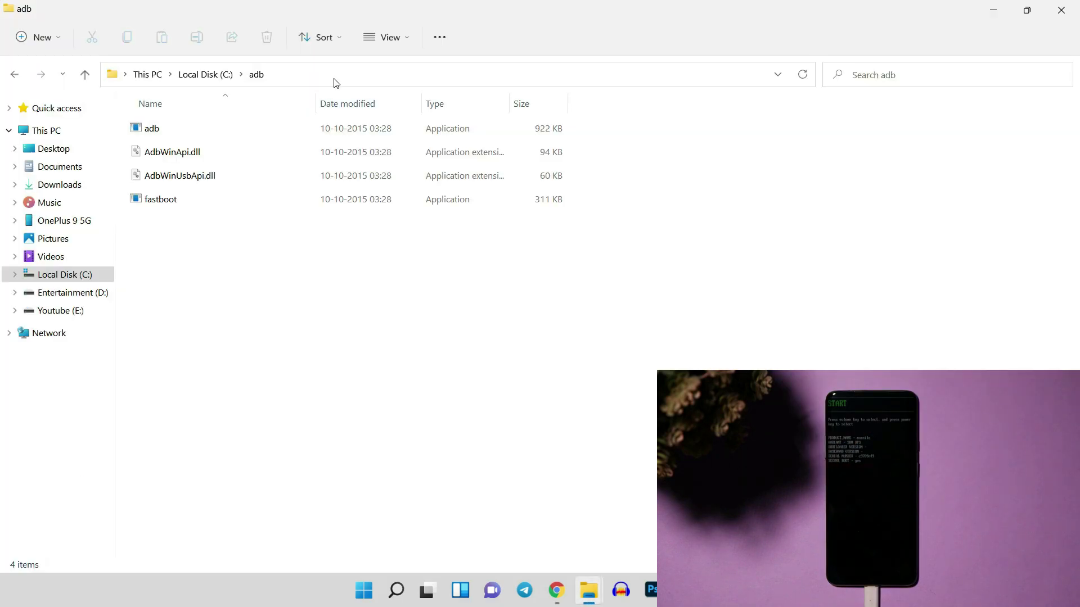
left_click(333, 76)
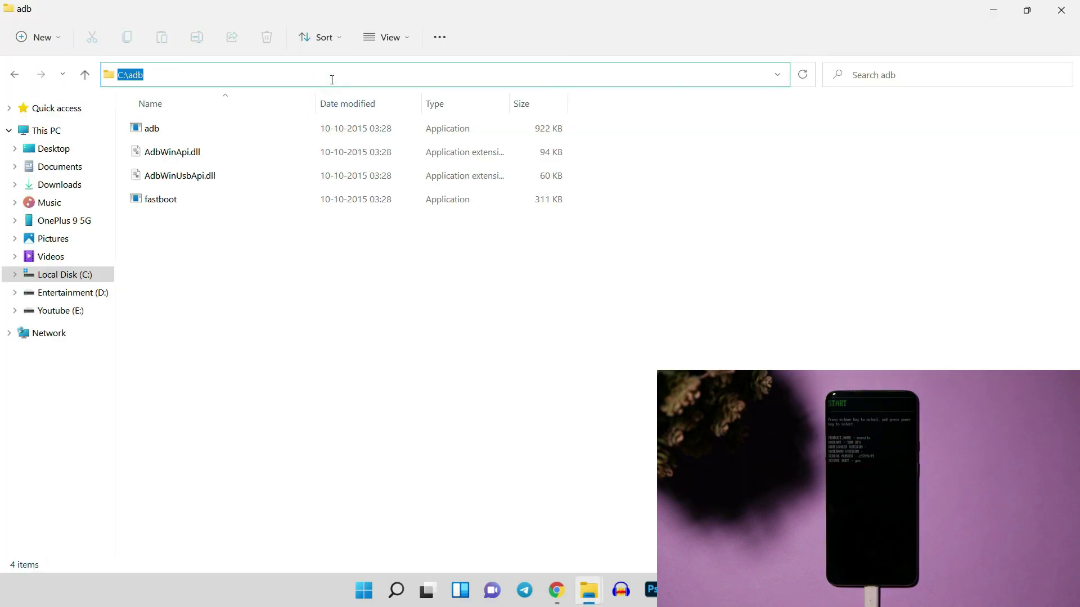
type("cmd")
key("Return")
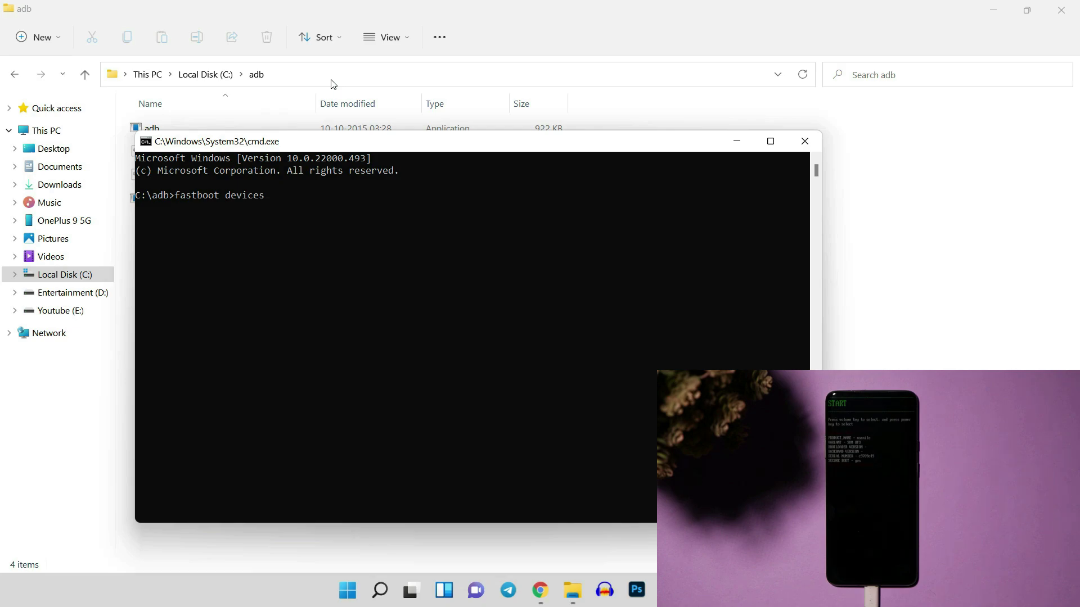
key("Return")
left_click_drag(138, 213, 181, 217)
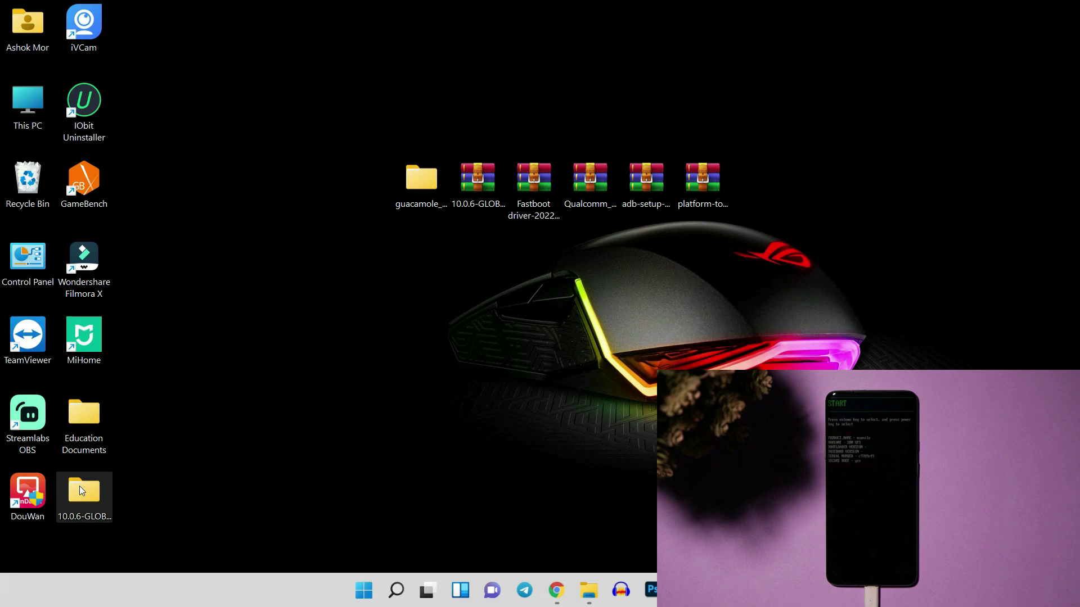
Place the extracted 10.0.6-GLOBAL folder beside the guacamole folder on the desktop and open it maximized.
left_click_drag(79, 486, 355, 176)
double_click(360, 182)
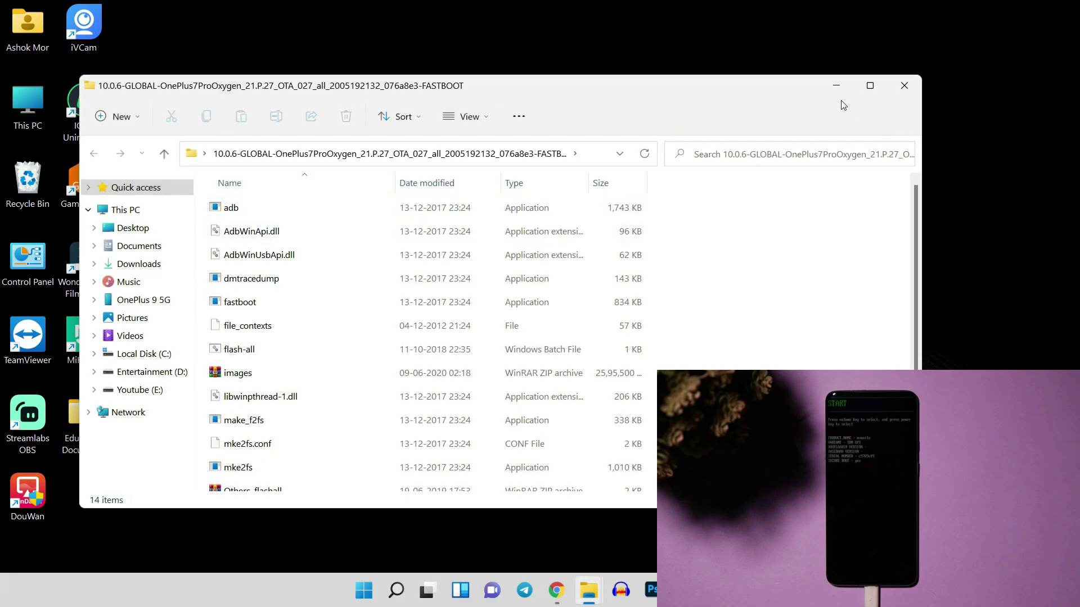
left_click(870, 86)
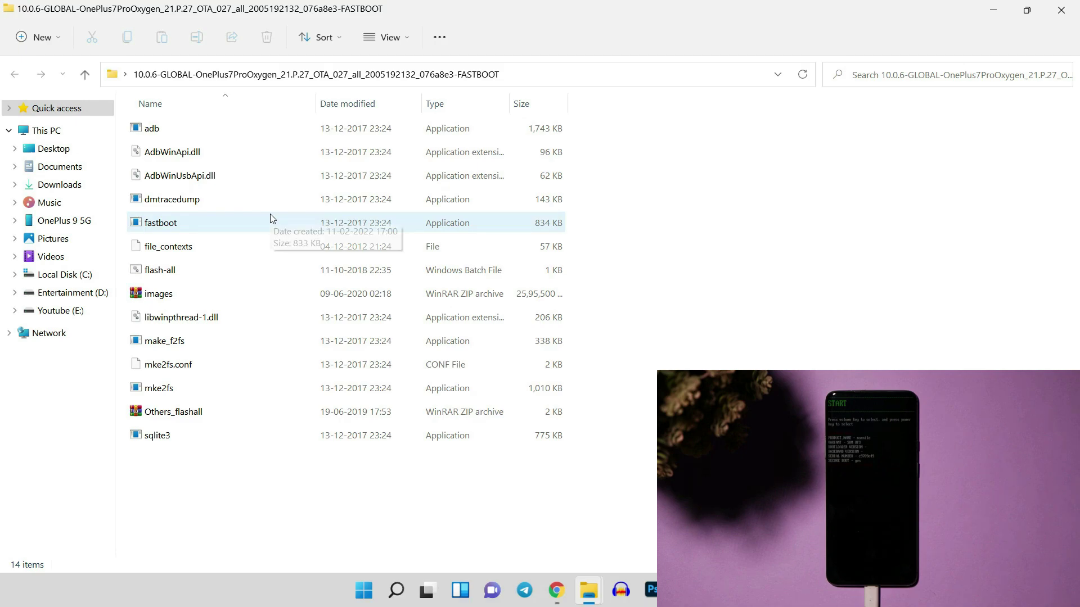
Try to flash the phone with the flash-all batch file and close the flasher window.
double_click(162, 274)
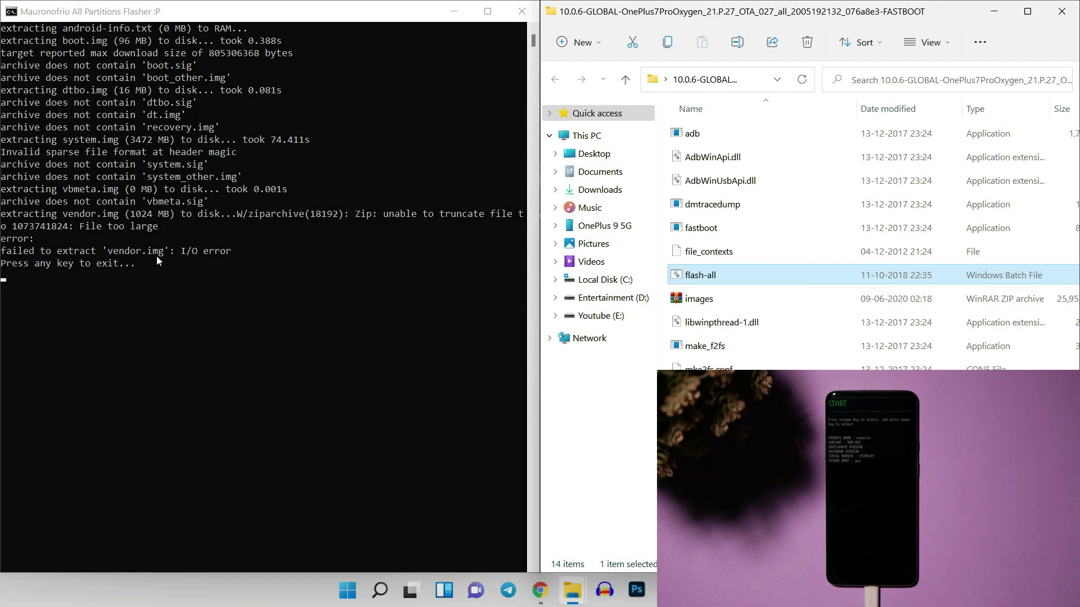
left_click(89, 259)
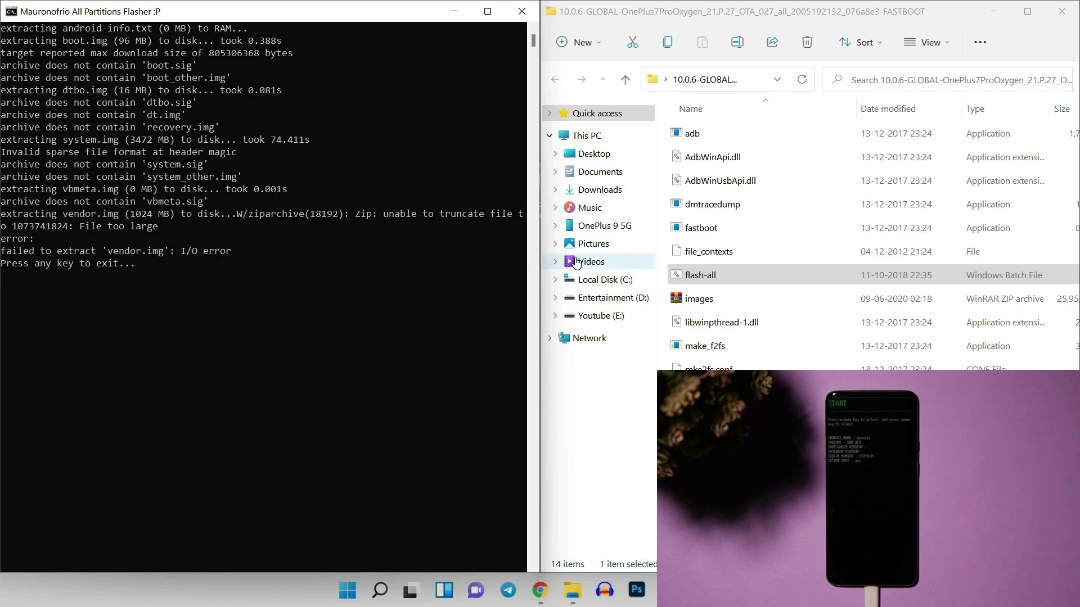
left_click(522, 13)
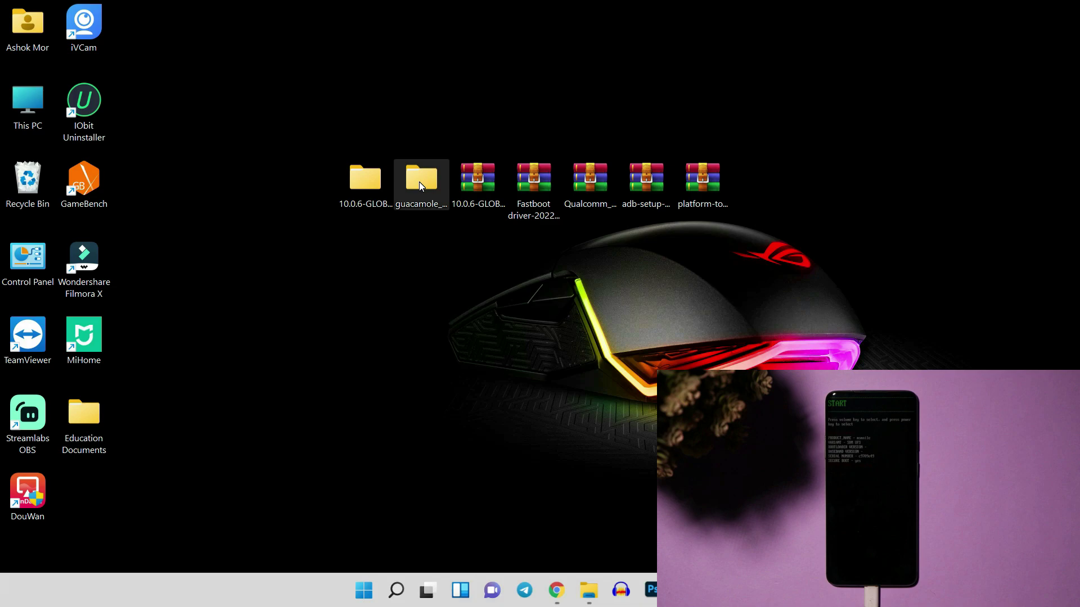
Open the guacamole_21_P.01_211021 folder from the desktop and go into its guacamole_21_P.01_211021_repack subfolder.
double_click(420, 181)
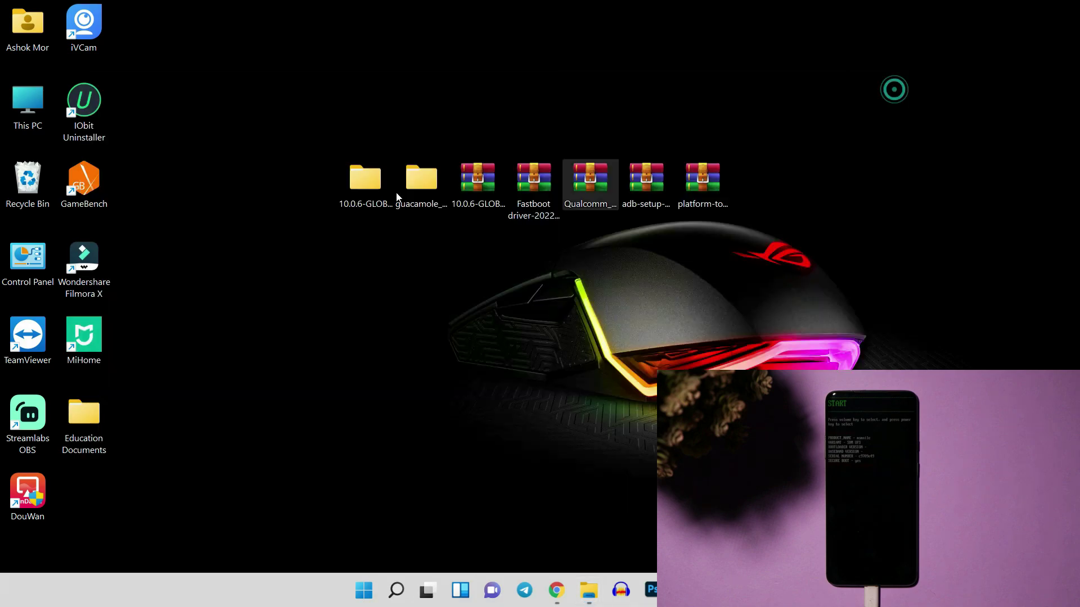
left_click(403, 179)
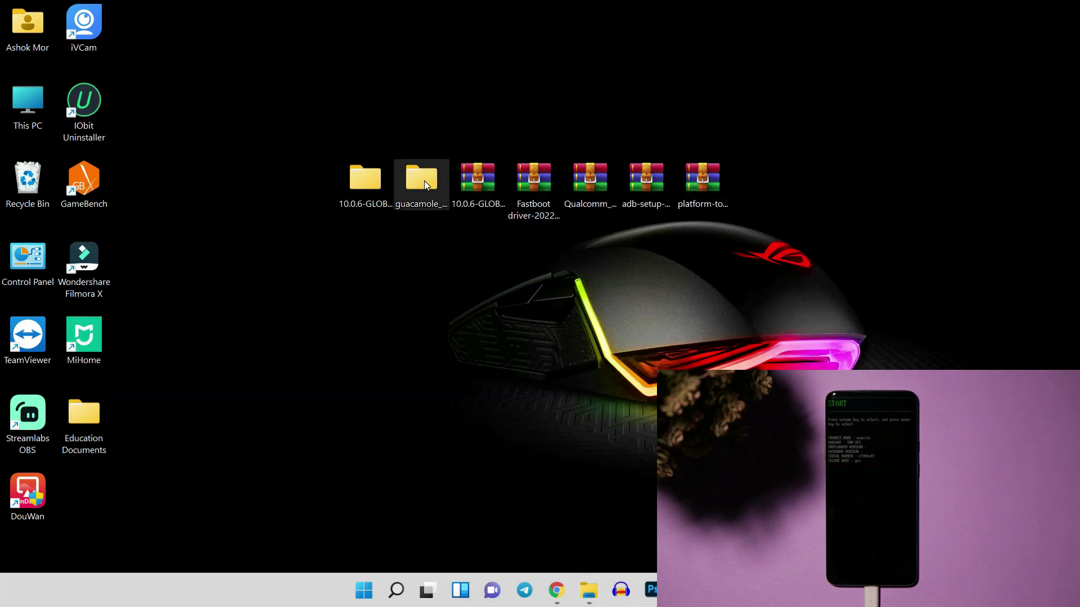
double_click(422, 180)
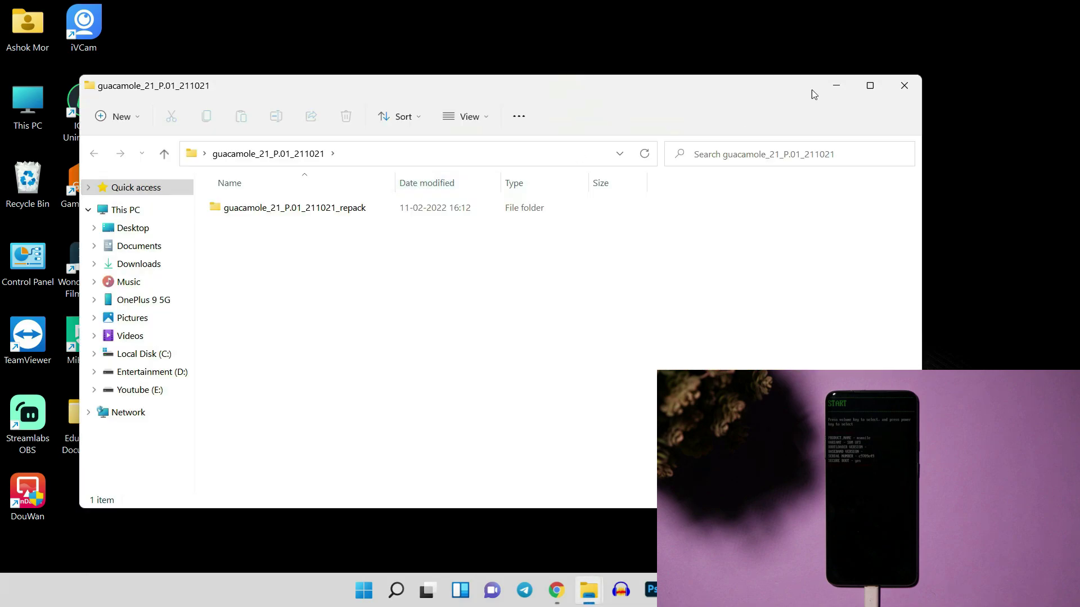
left_click(870, 86)
double_click(172, 130)
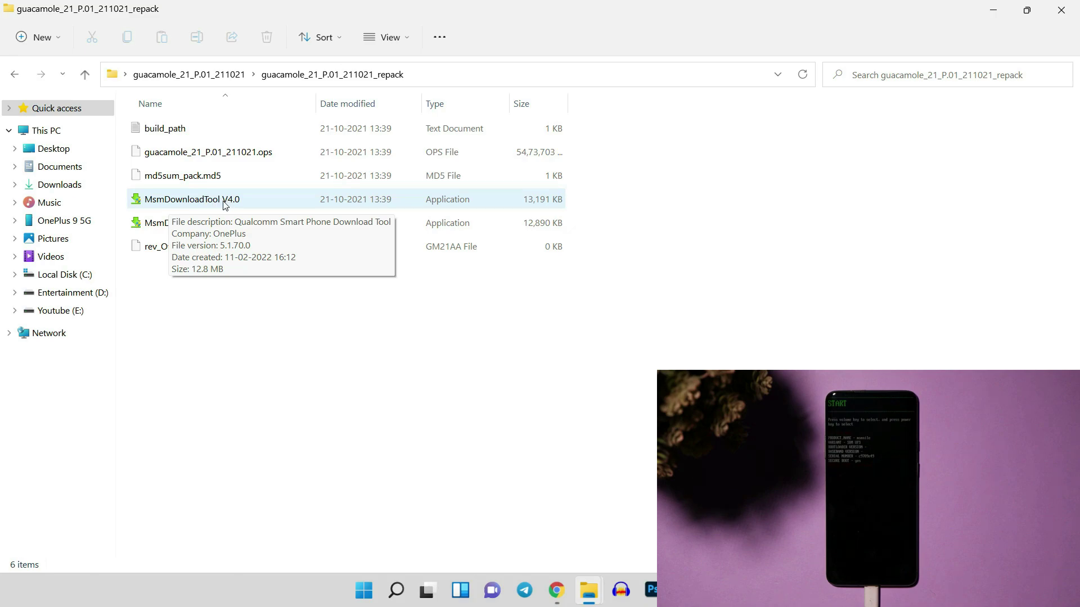
Launch MsmDownloadTool V4.0 and pass its login with the user type Others.
double_click(216, 203)
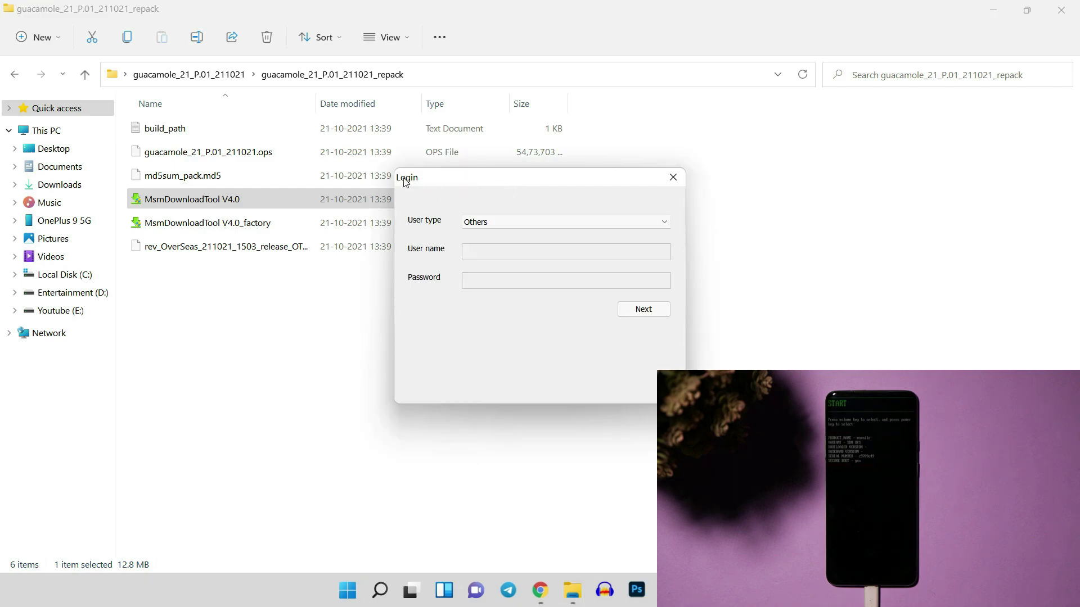
left_click(499, 221)
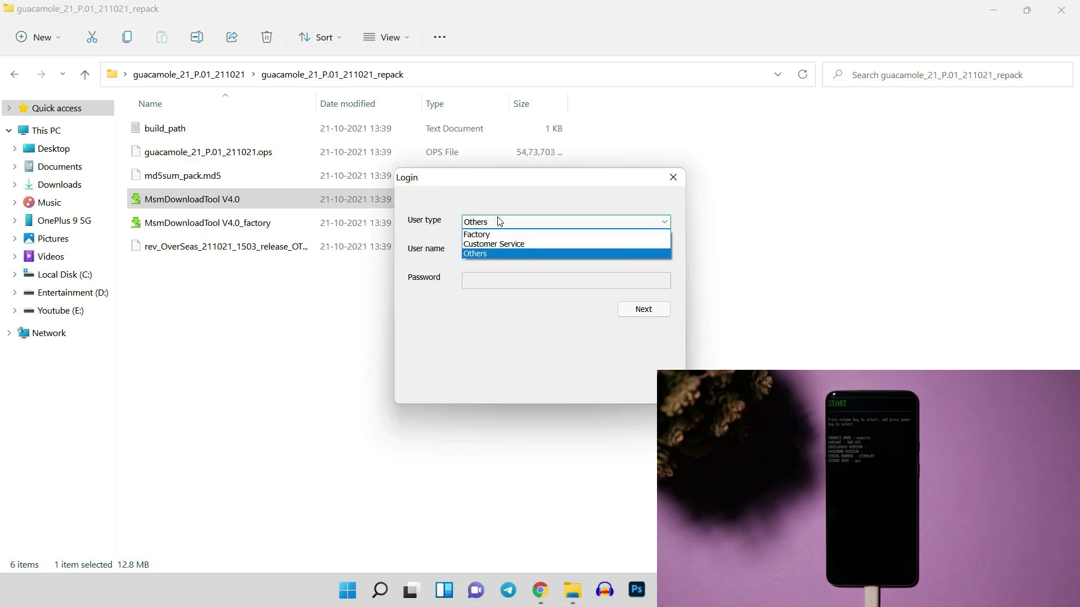
left_click(484, 254)
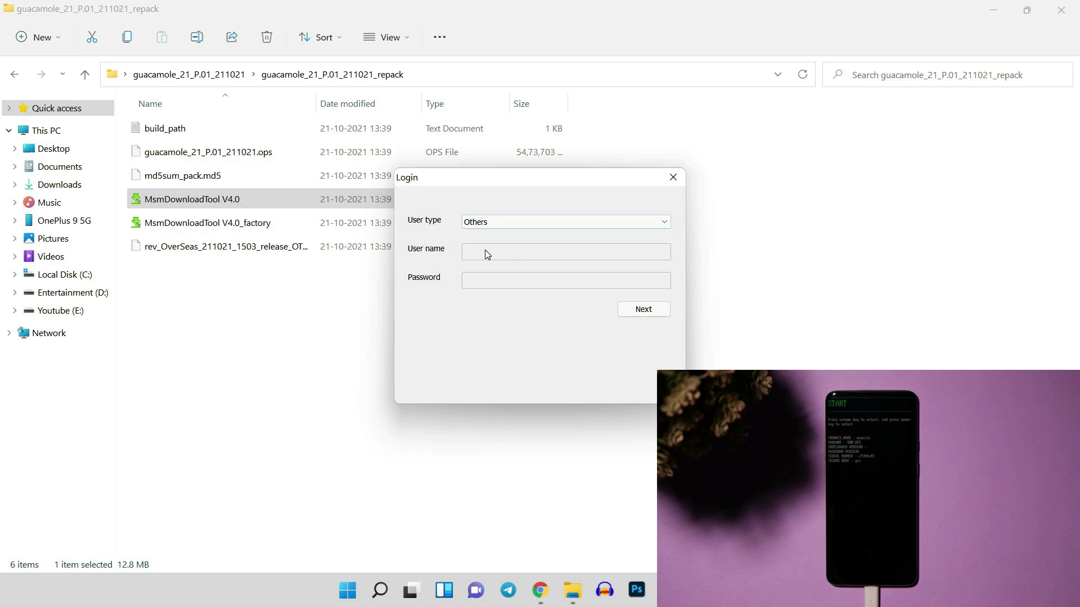
left_click(646, 310)
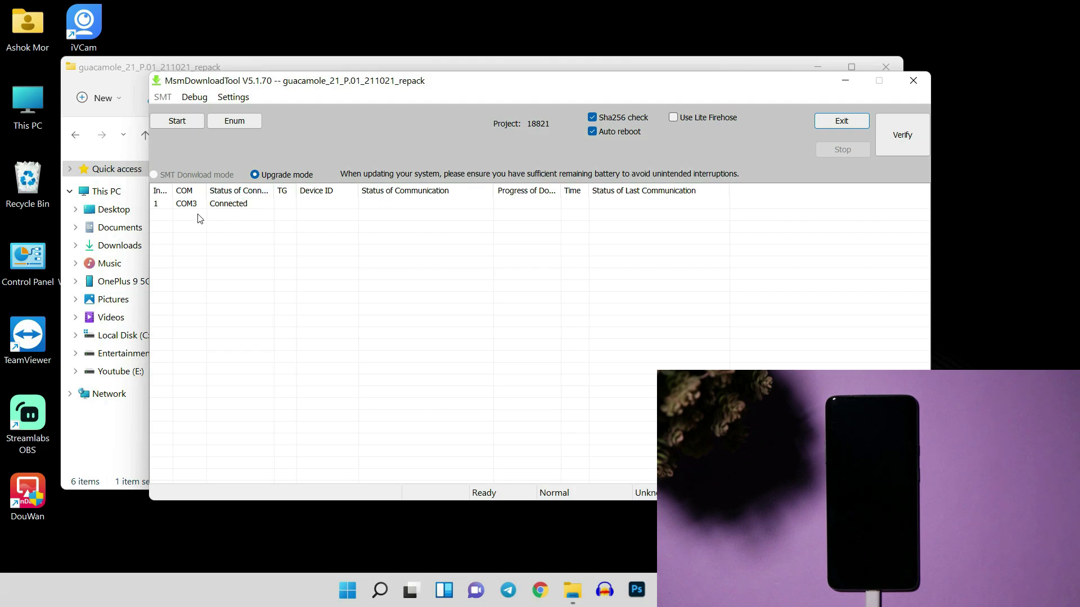
Select the connected COM3 device in MsmDownloadTool and start flashing the firmware.
left_click(237, 209)
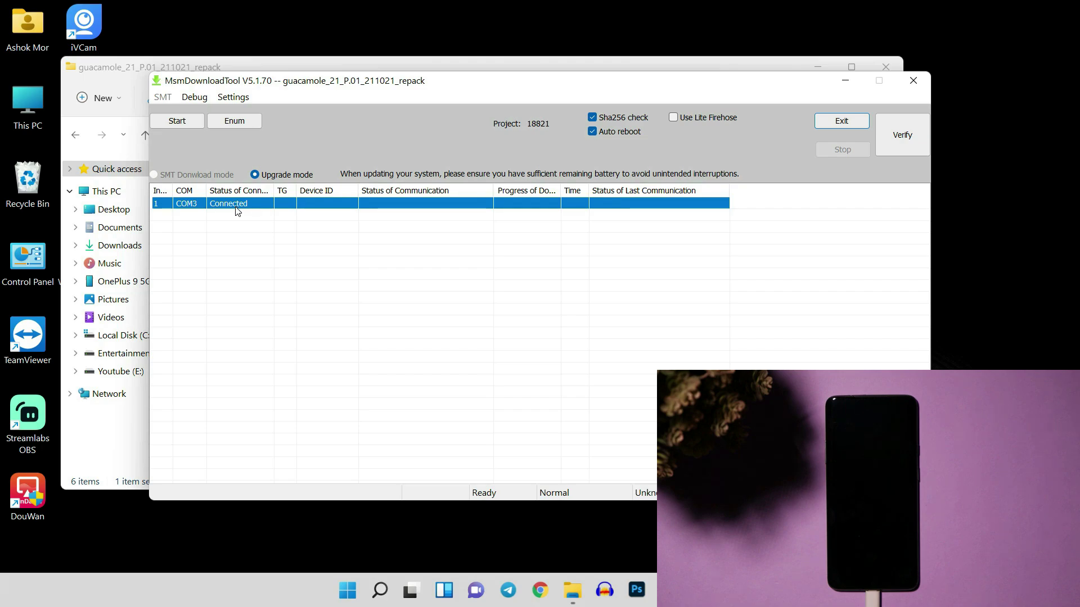
left_click(180, 122)
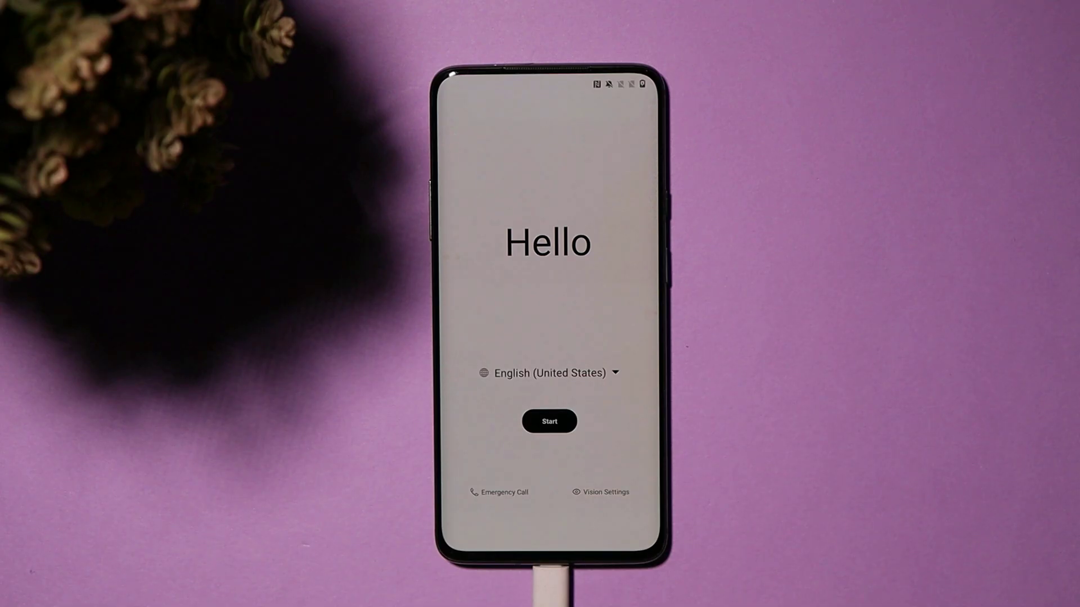
Complete the phone's initial setup, accepting Google services, skipping Co-Creation Labs and keeping the default font, and browse the app drawer.
left_click(550, 421)
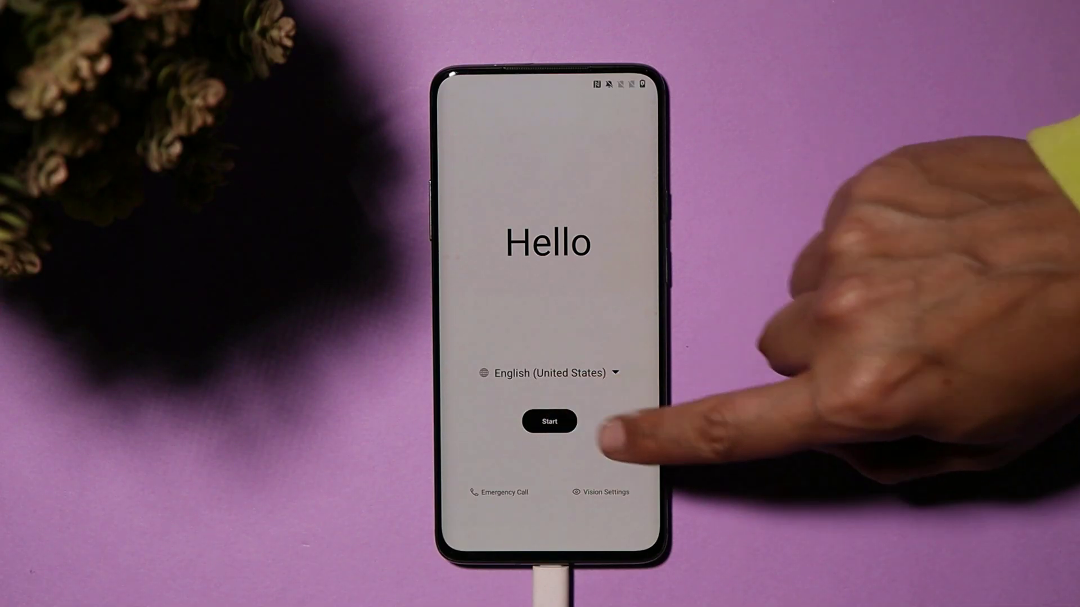
left_click(619, 484)
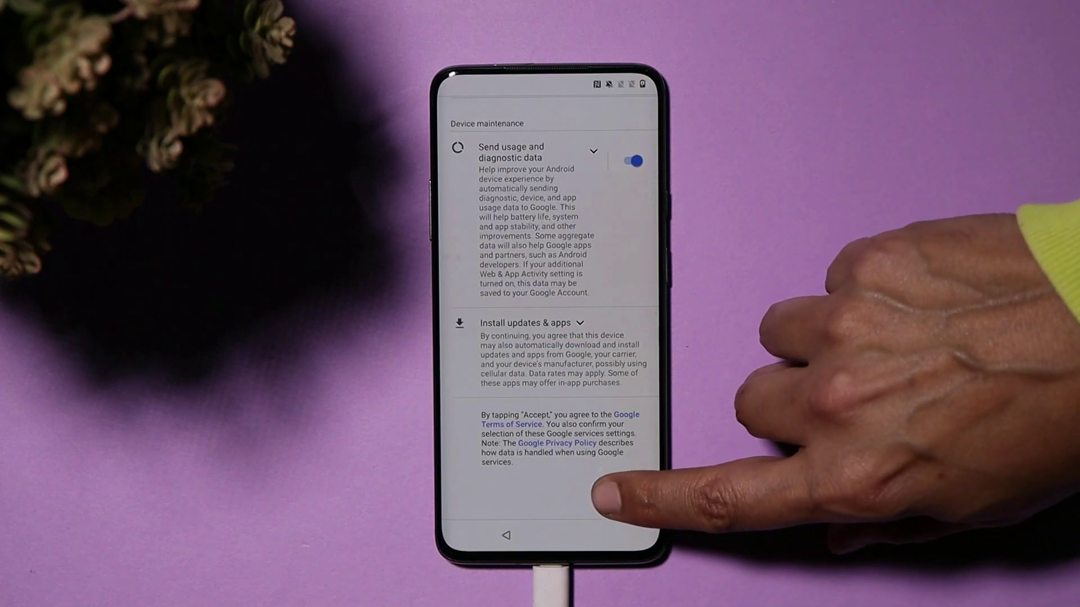
left_click(623, 499)
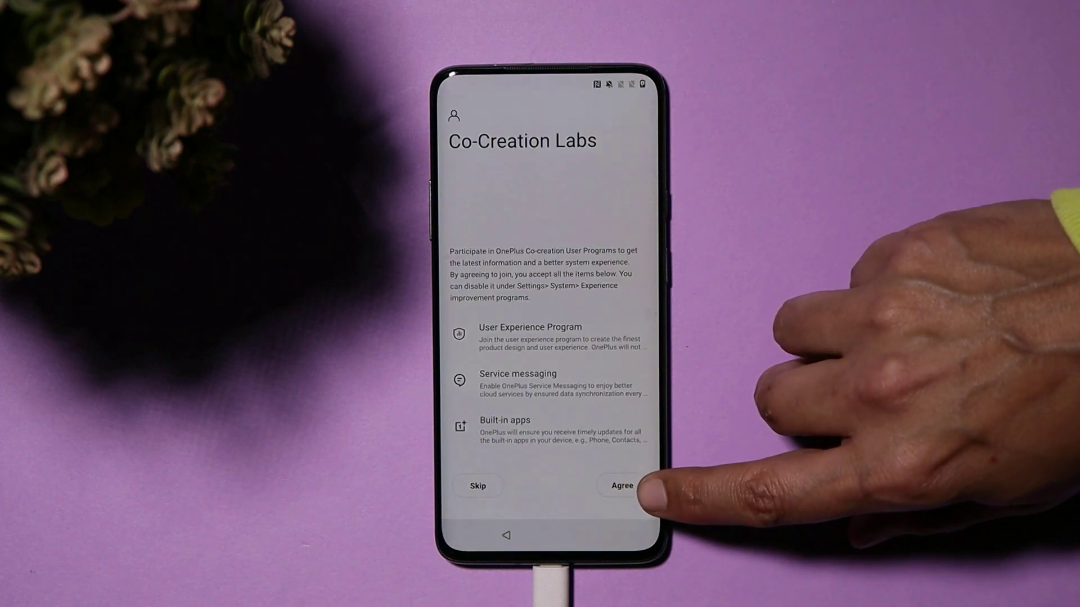
left_click(475, 485)
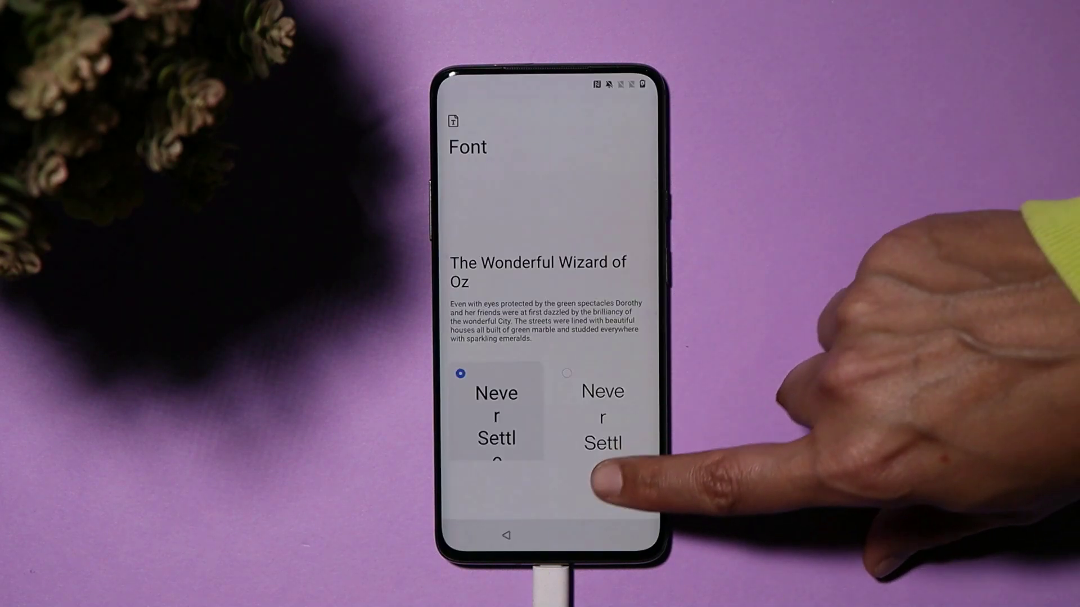
left_click(618, 478)
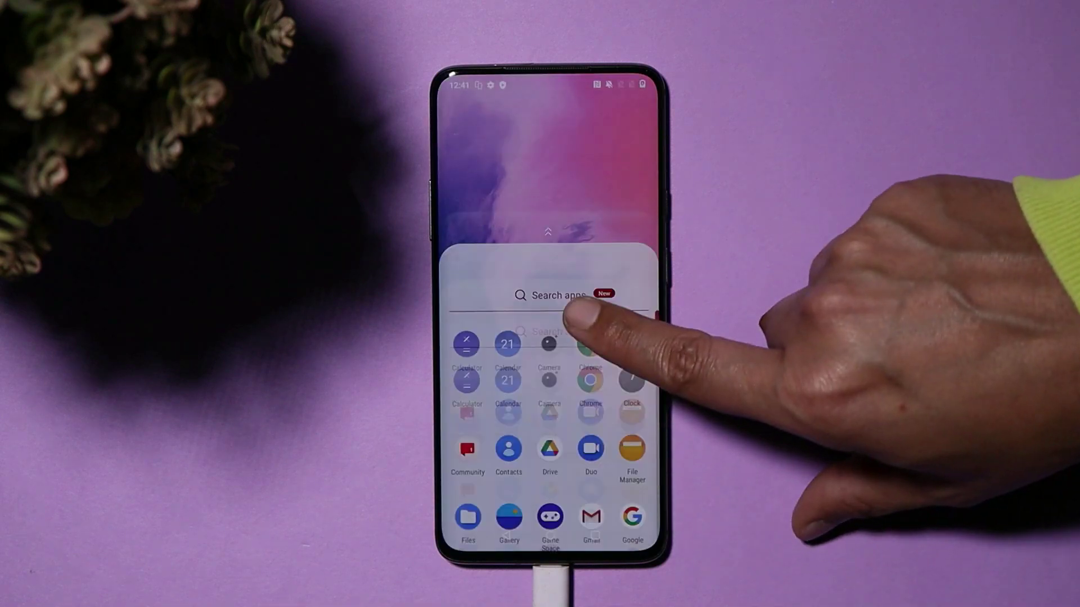
scroll(567, 316, "down", 5)
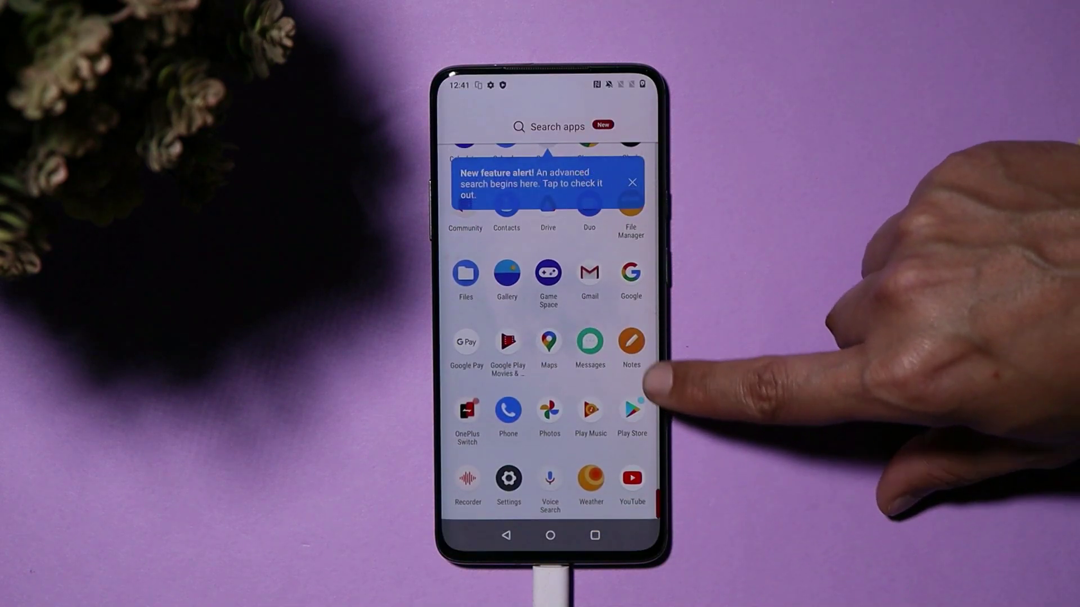
Open the About phone page in the phone's settings and check the Android version, OxygenOS build number and model.
left_click(508, 478)
scroll(603, 386, "down", 10)
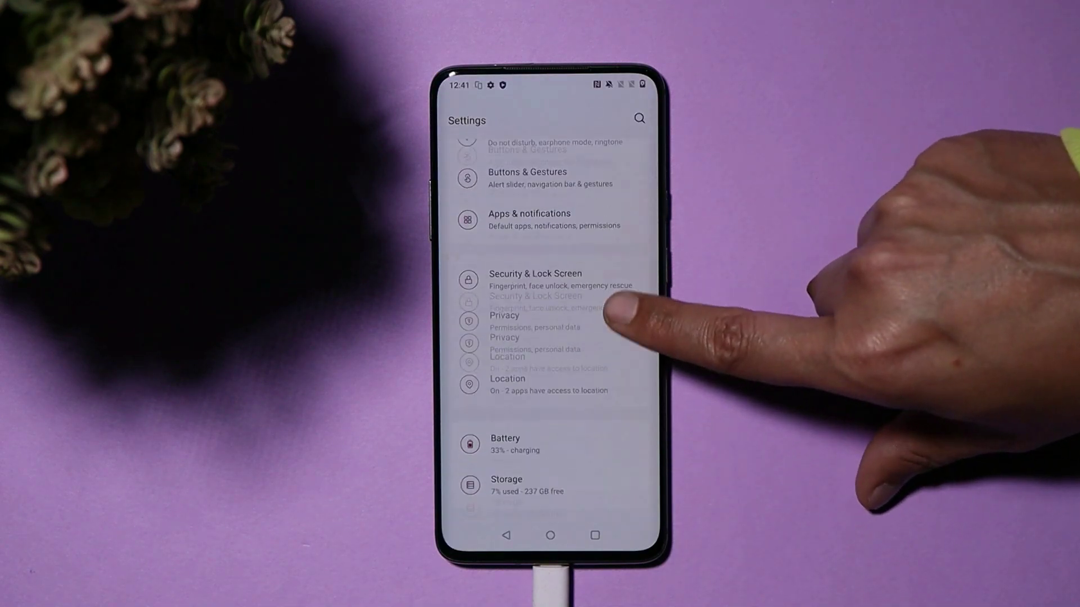
left_click(562, 471)
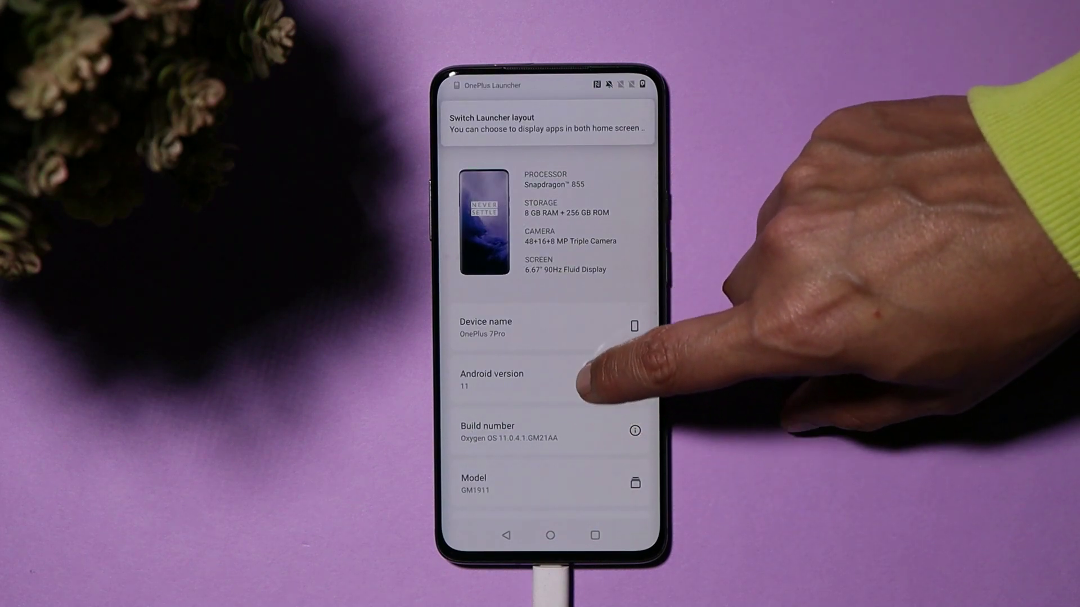
scroll(591, 373, "down", 1)
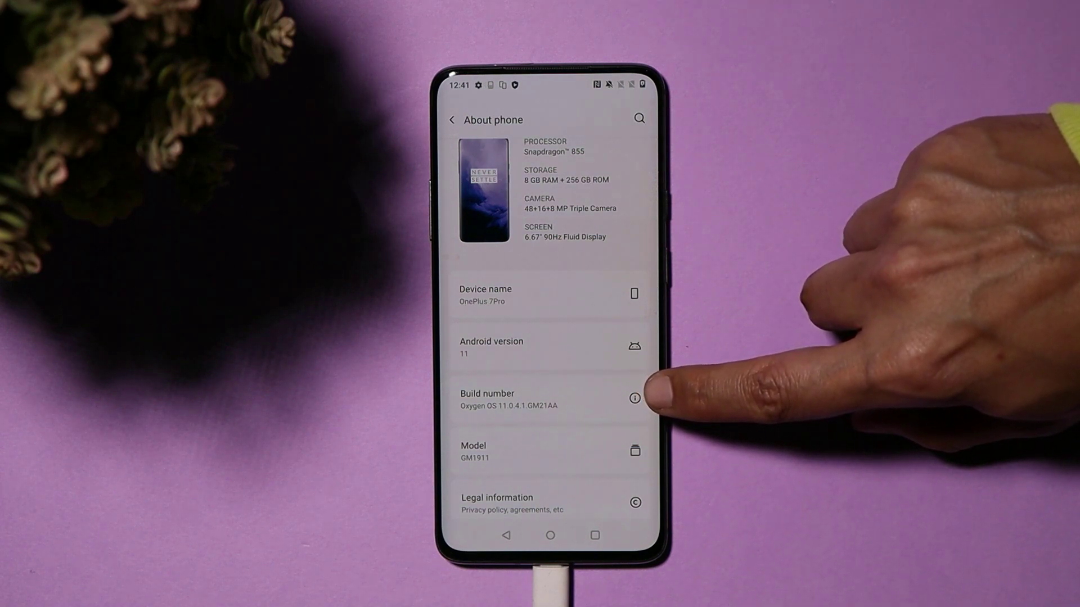
Connect the phone to the BSNL 5.0 Wi-Fi network and return to the home screen.
left_click_drag(554, 65, 512, 130)
left_click(461, 98)
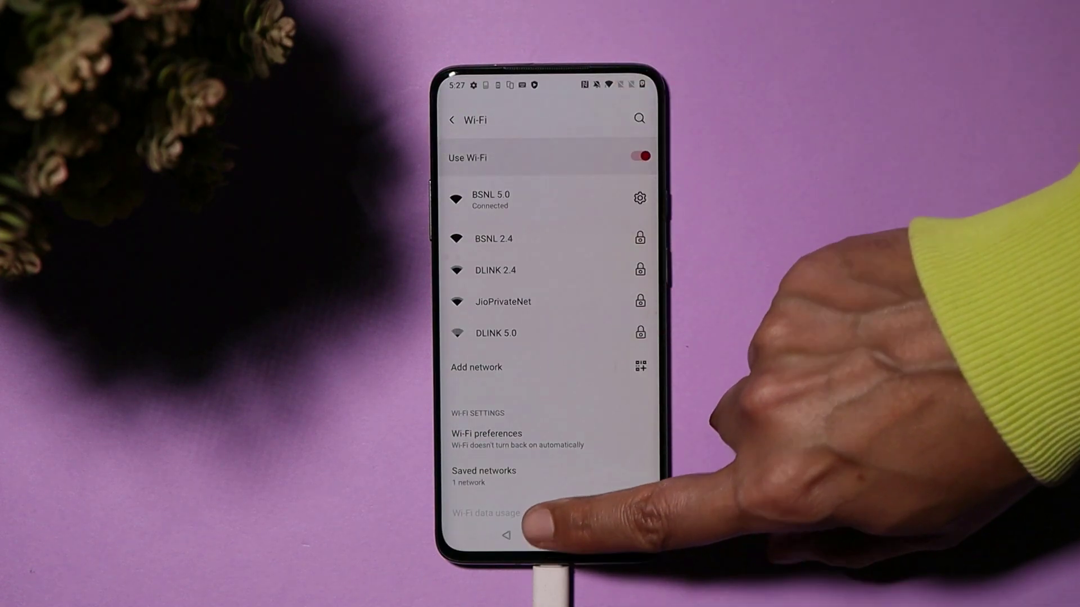
left_click(550, 535)
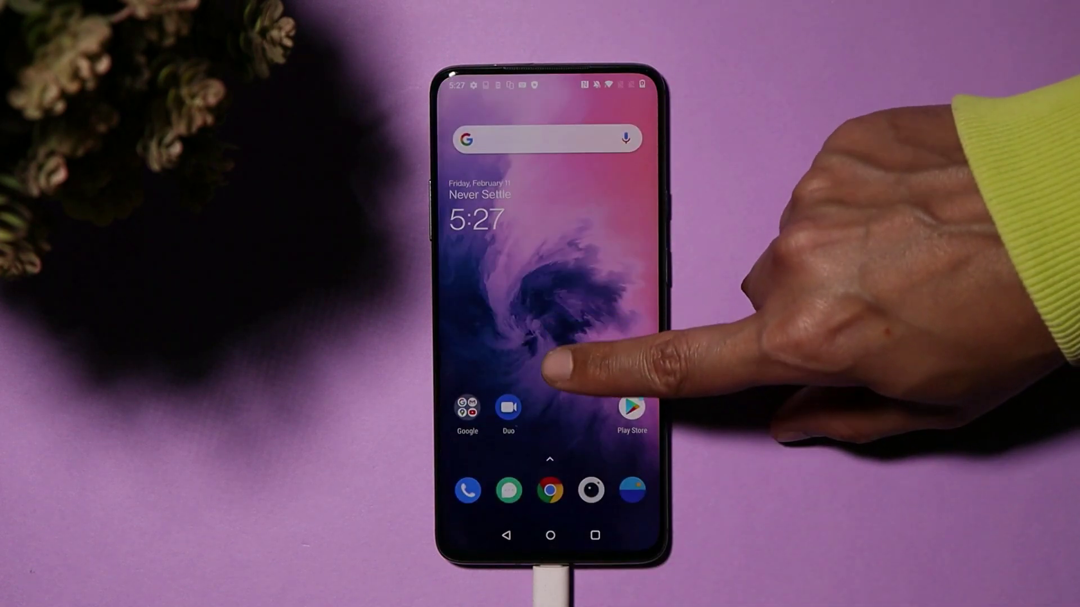
Open the system updates page from the phone's System settings to check for an OxygenOS update.
left_click_drag(548, 368, 557, 292)
left_click(529, 458)
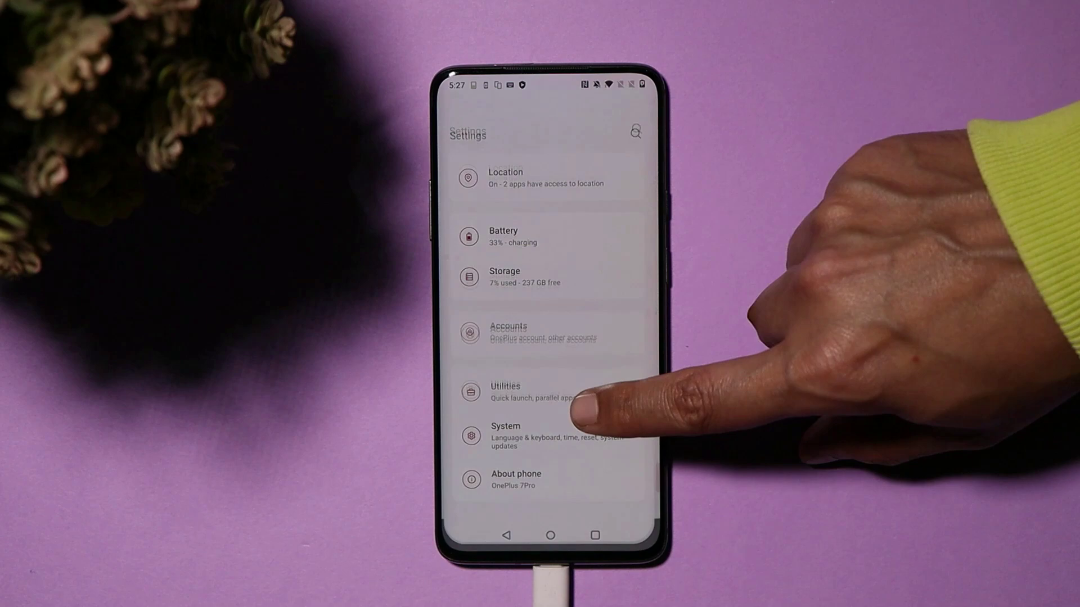
left_click(568, 425)
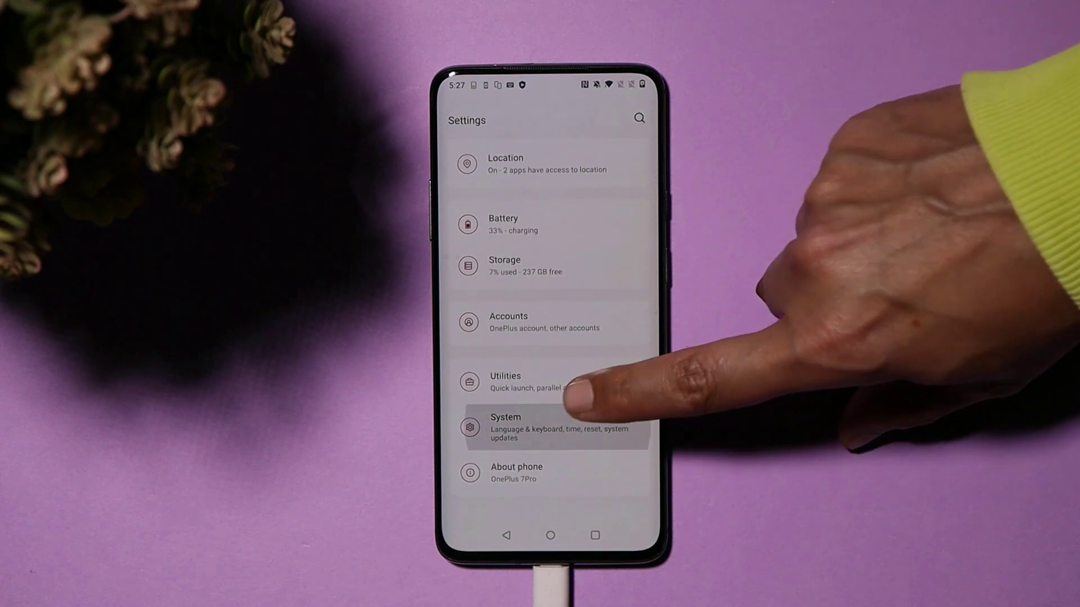
left_click(580, 498)
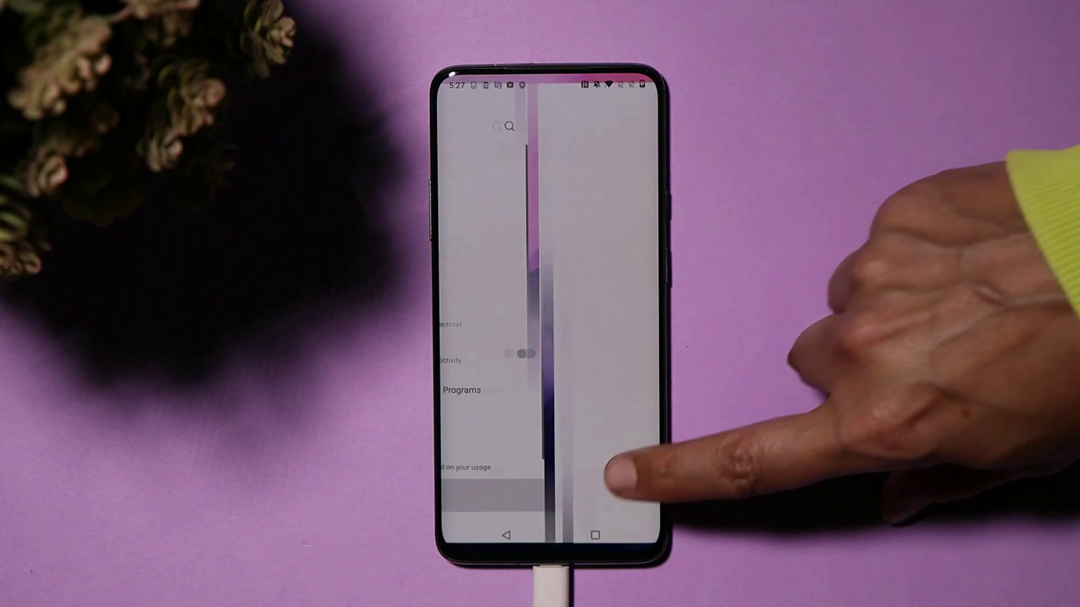